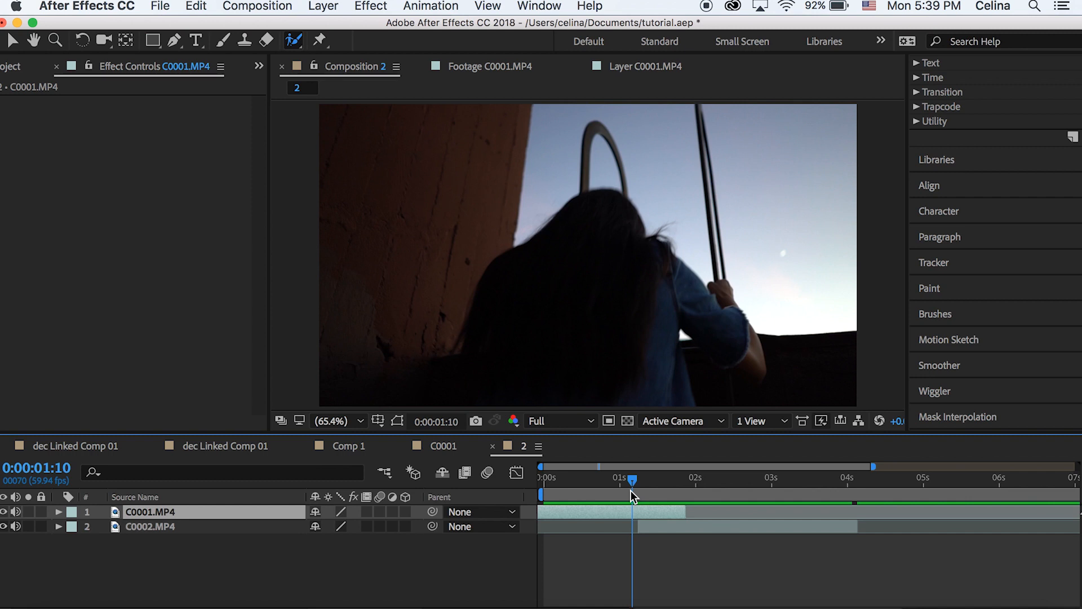
- Preview the clip join and trim the first clip's out point to around two seconds, parking at 0:00:01:15
mouse_move(631, 490)
left_mouse_down()
mouse_move(799, 488)
mouse_move(666, 493)
mouse_move(643, 510)
mouse_move(690, 511)
left_mouse_up()
left_click(639, 487)
mouse_move(639, 488)
left_mouse_down()
mouse_move(692, 486)
mouse_move(628, 487)
mouse_move(778, 485)
mouse_move(639, 483)
left_mouse_up()
left_click(690, 511)
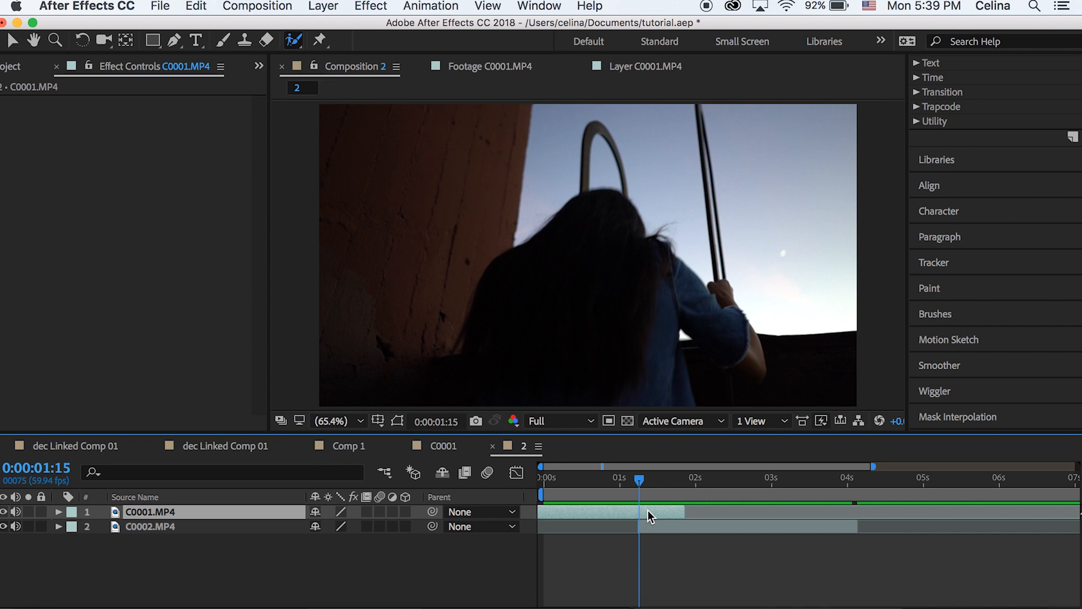
- Start the second clip at 1:15 and split C0001.MP4 into two layers at 0:00:01:15
key("alt+bracketleft")
left_click_drag(640, 482, 640, 480)
key("super+shift+d")
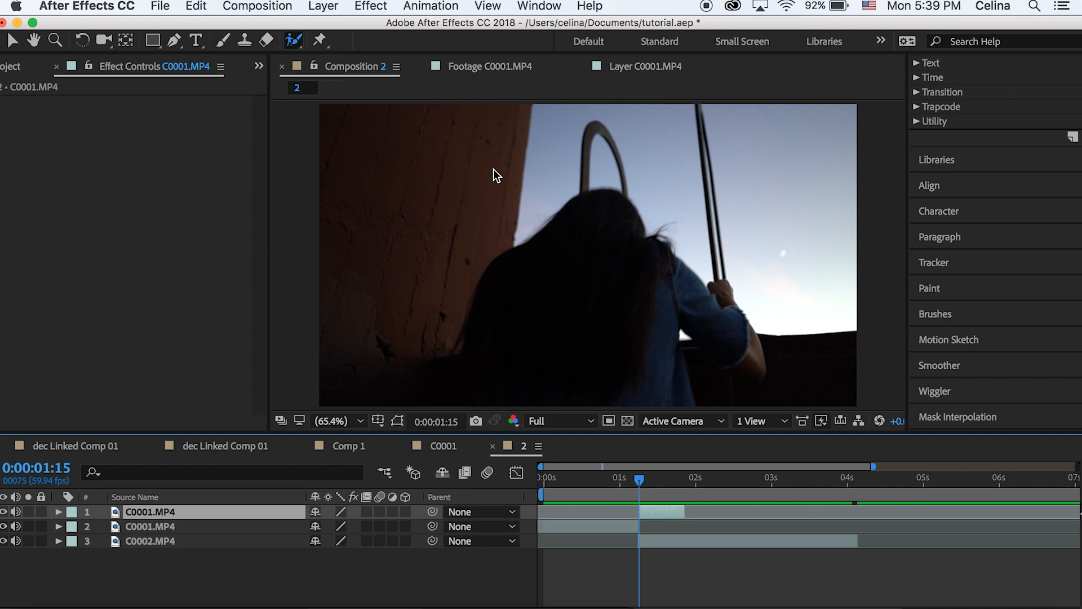
- Select the Roto Brush tool and target the short upper layer for rotoscoping
key("v")
left_click(295, 40)
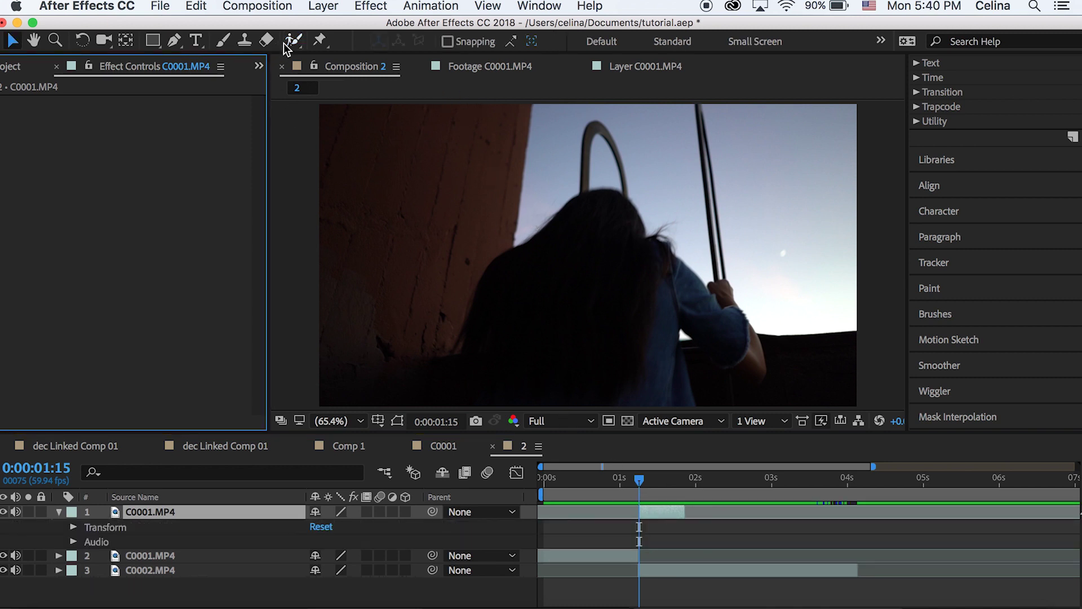
left_click(539, 184)
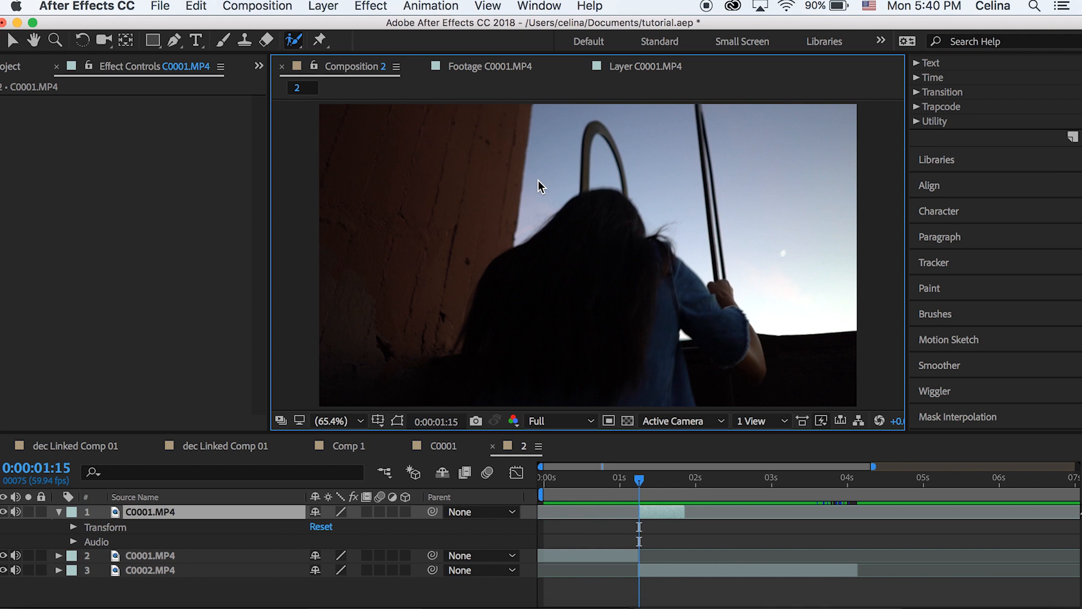
- Paint Roto Brush strokes in the Layer panel to isolate the girl's body and head
double_click(539, 180)
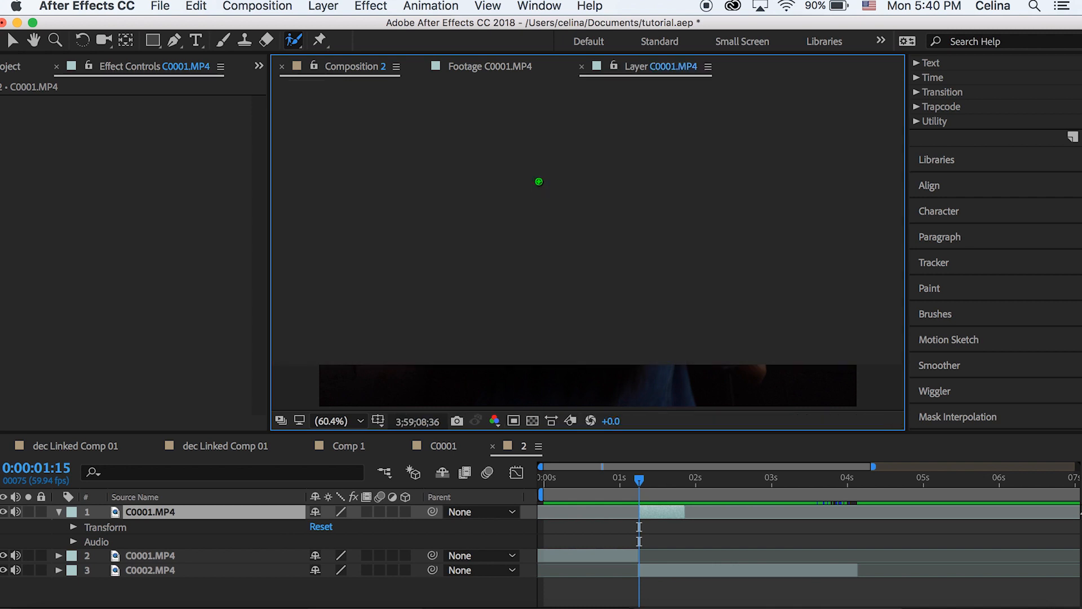
left_click_drag(434, 145, 403, 345)
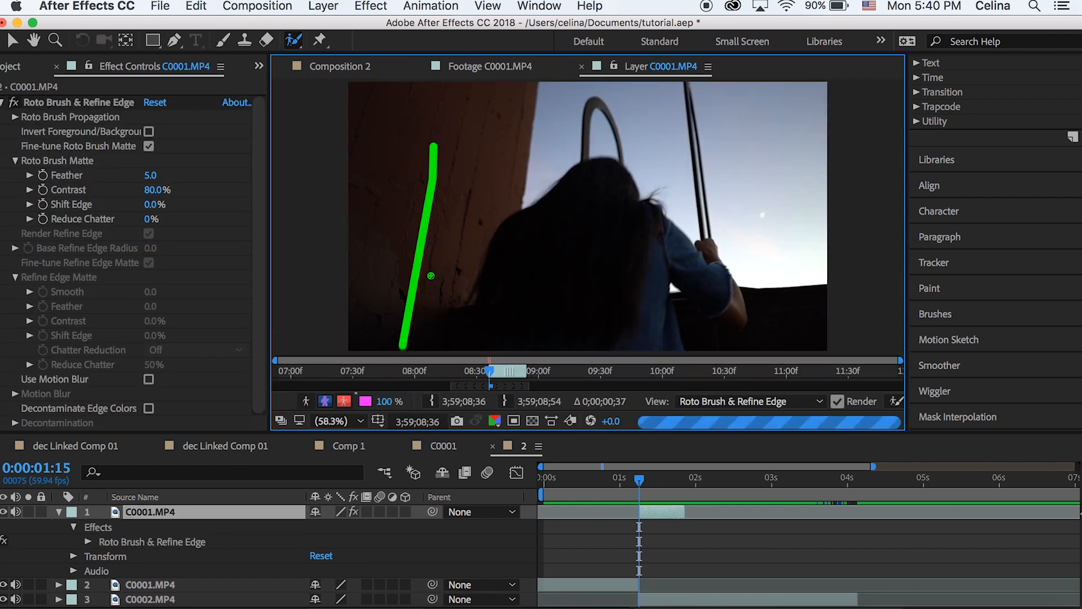
left_click_drag(482, 269, 571, 273)
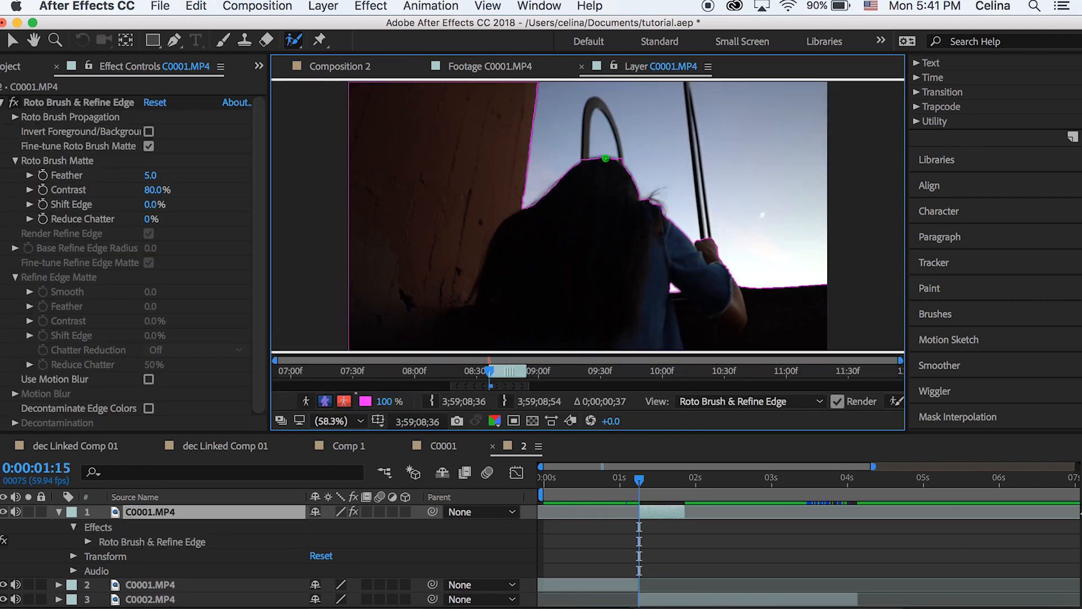
mouse_move(592, 103)
left_mouse_down()
mouse_move(583, 160)
mouse_move(621, 152)
mouse_move(580, 152)
left_mouse_up()
- Check the cut-out girl in Composition 2 and trim the rotoscoped clip to end at the playhead
left_click(354, 66)
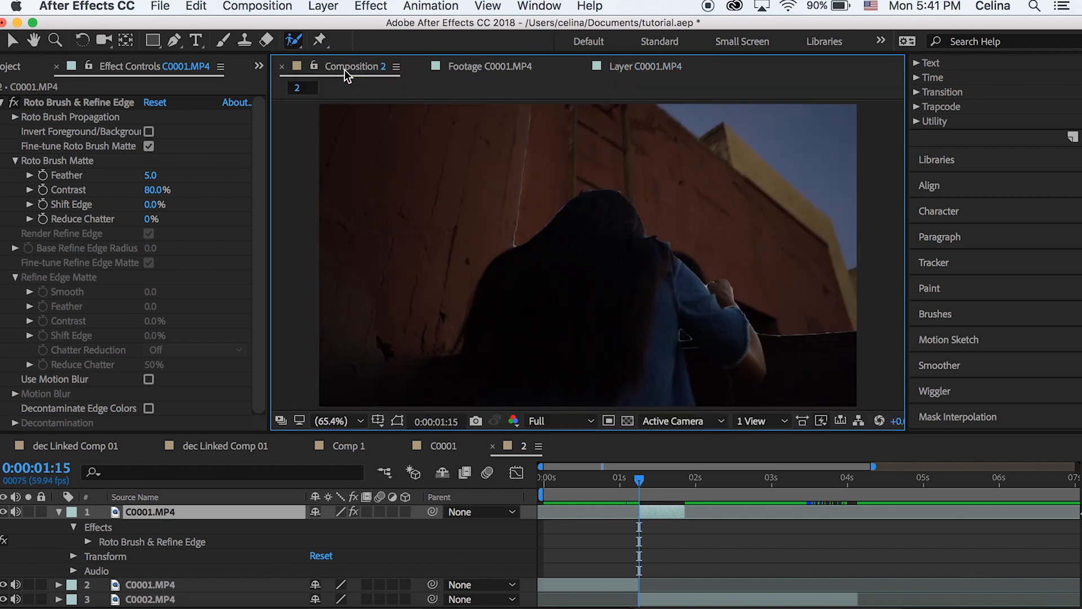
mouse_move(490, 66)
left_click(640, 66)
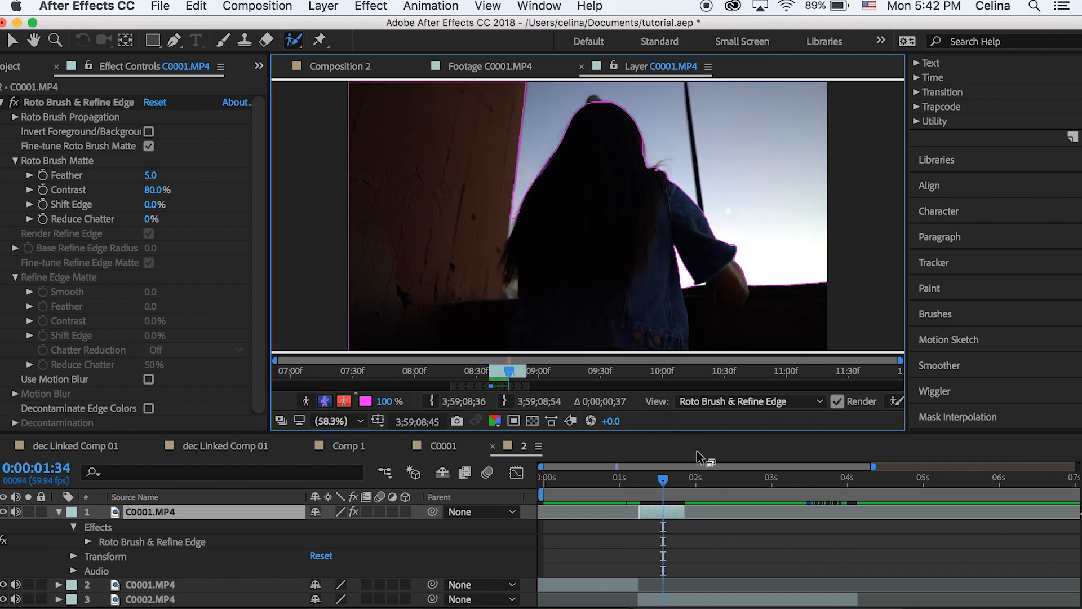
mouse_move(686, 513)
left_mouse_down()
mouse_move(663, 513)
mouse_move(643, 480)
mouse_move(636, 493)
left_mouse_up()
- Play back the transition in the composition and inspect the frame around 1:19
left_click(340, 66)
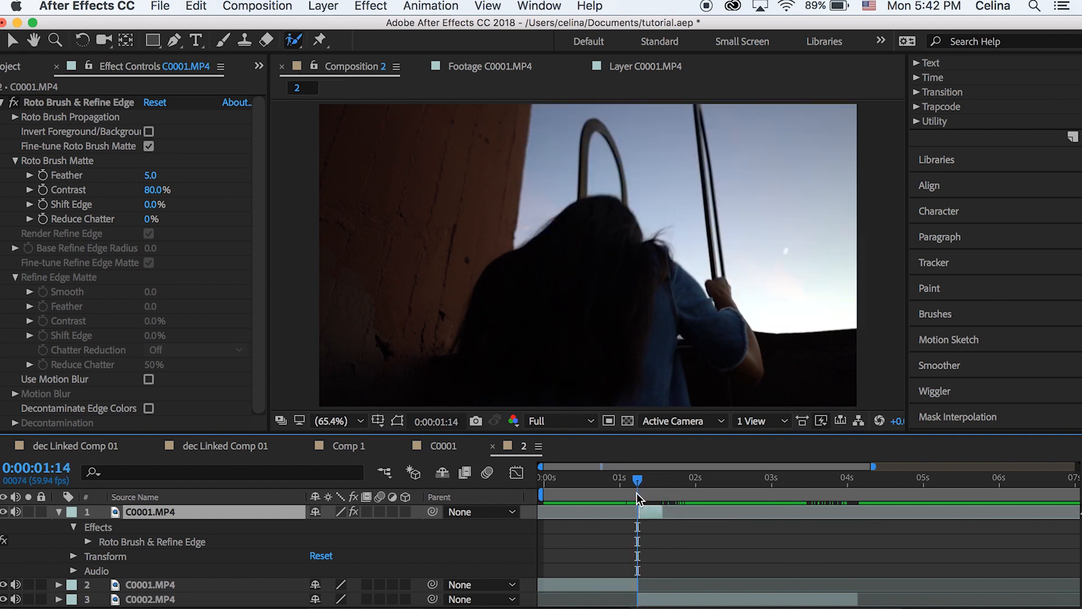
key("space")
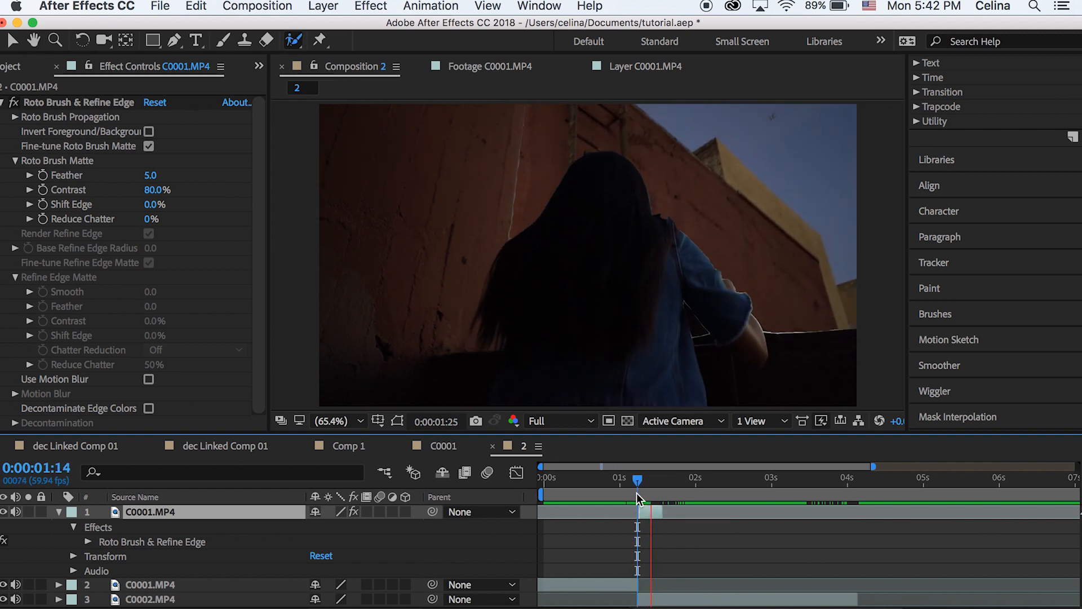
left_click_drag(636, 493, 643, 491)
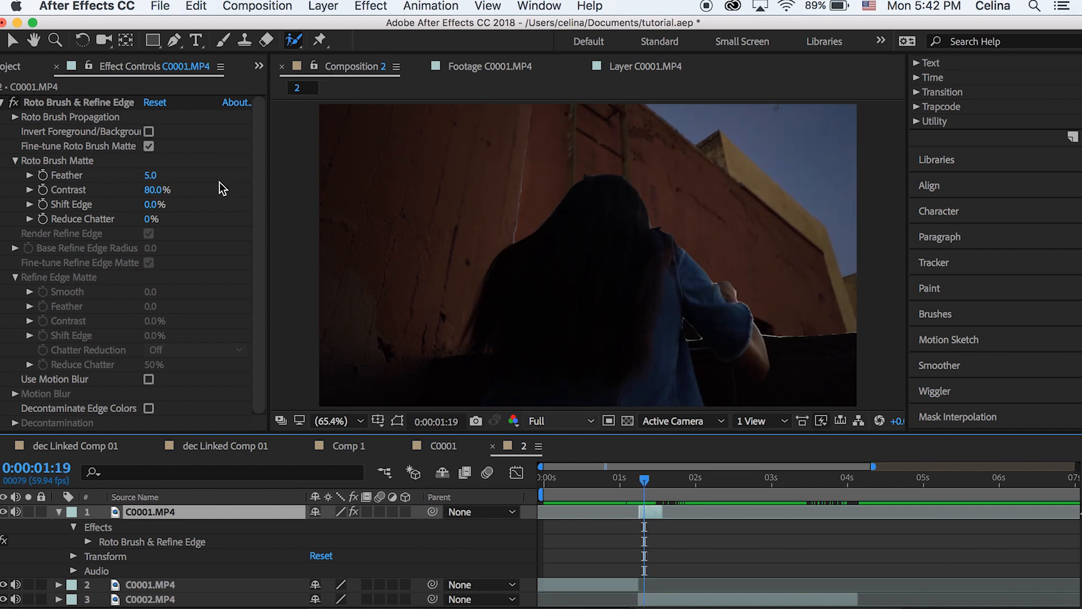
- Set the Roto Brush matte Feather to 15.6, Reduce Chatter to 12% and Shift Edge to -28%
mouse_move(150, 175)
left_mouse_down()
mouse_move(190, 181)
mouse_move(161, 178)
left_mouse_up()
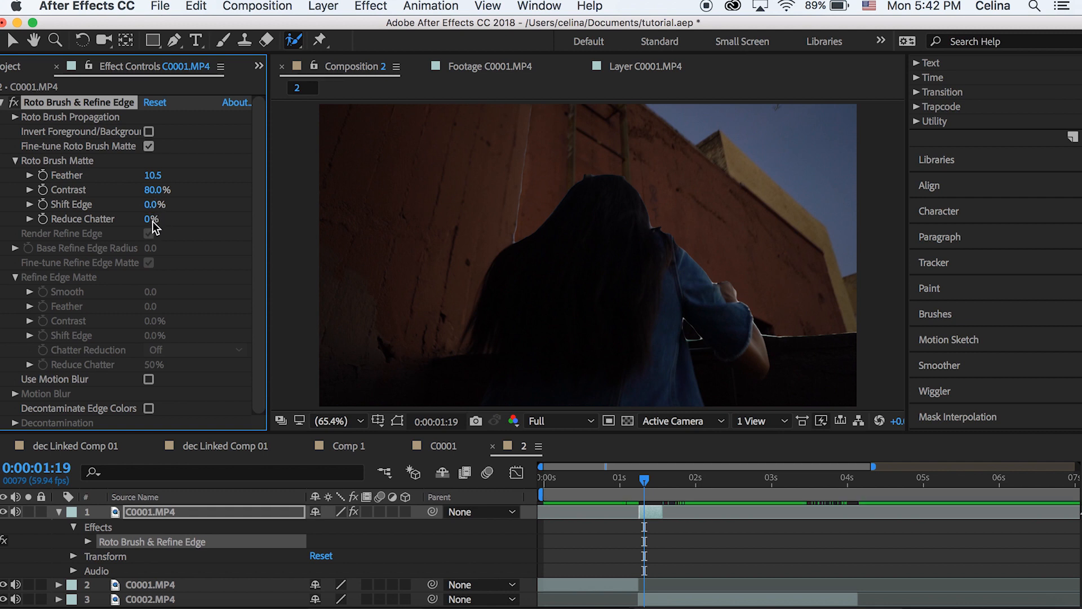
left_click_drag(153, 225, 164, 226)
key("F2")
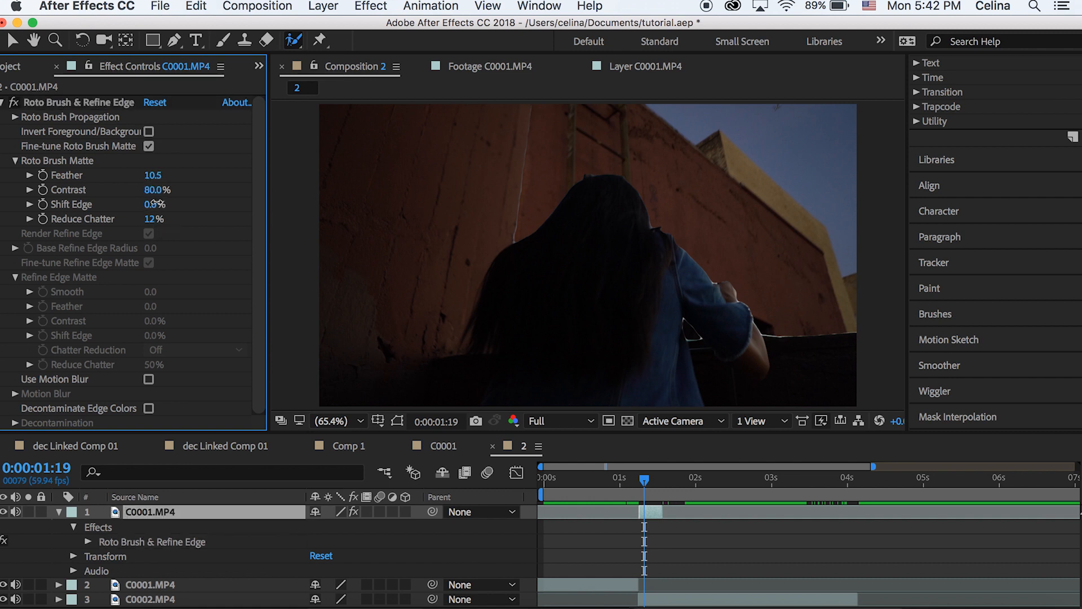
left_click_drag(155, 204, 183, 201)
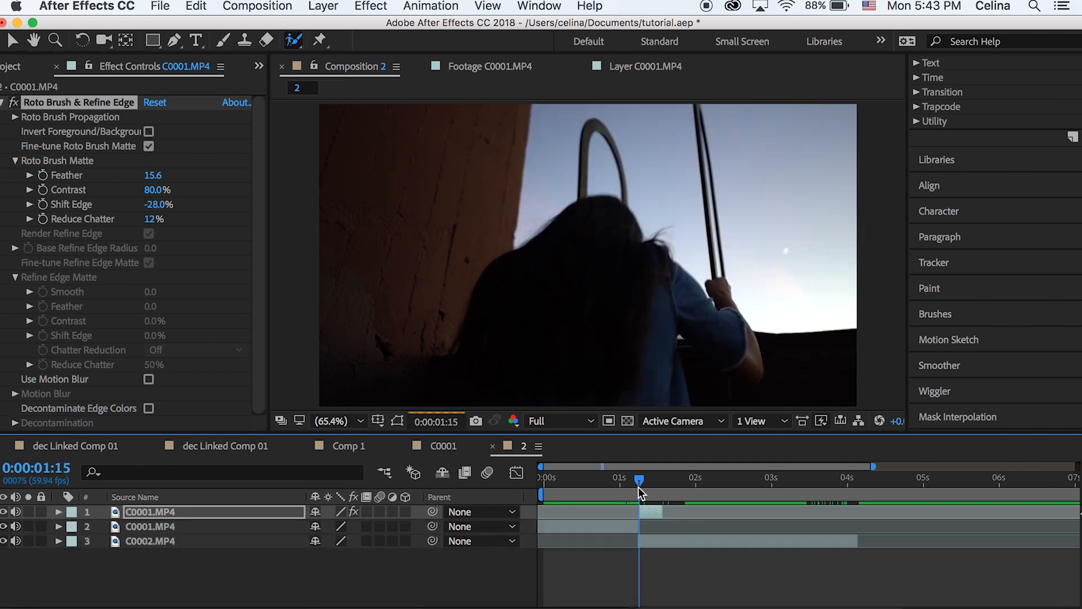
- Keyframe the girl's Position from 960,540 to X -959 so she slides fully off-frame left
key("p")
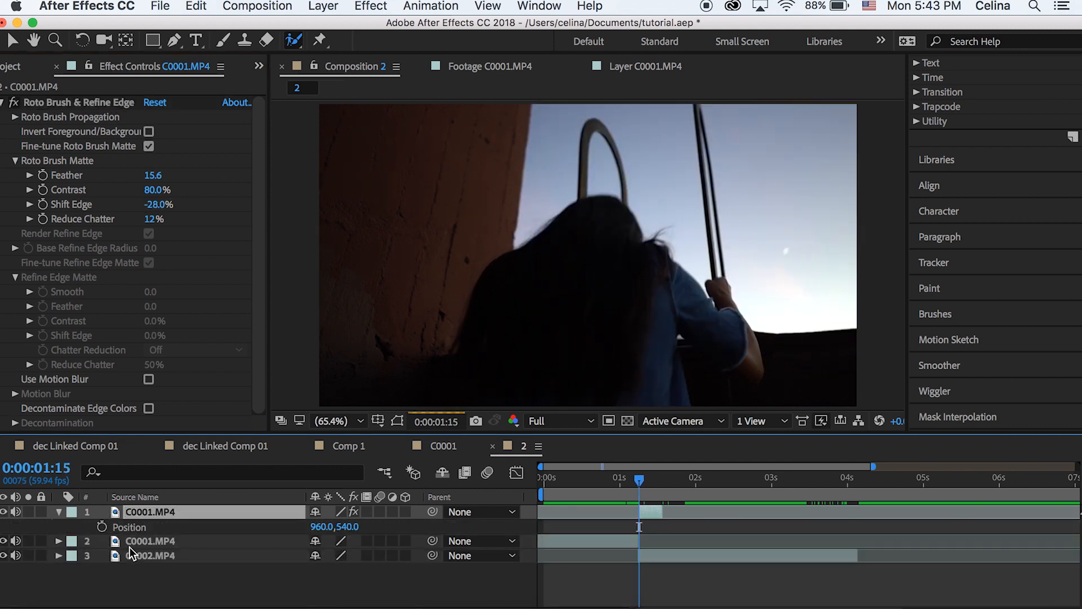
left_click(103, 527)
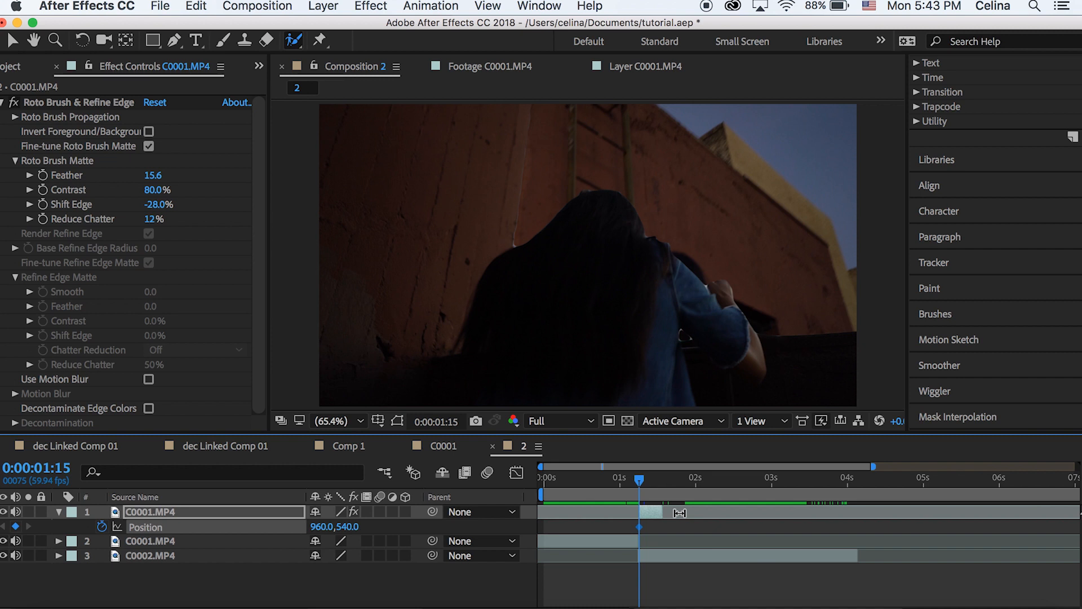
left_click_drag(639, 481, 661, 480)
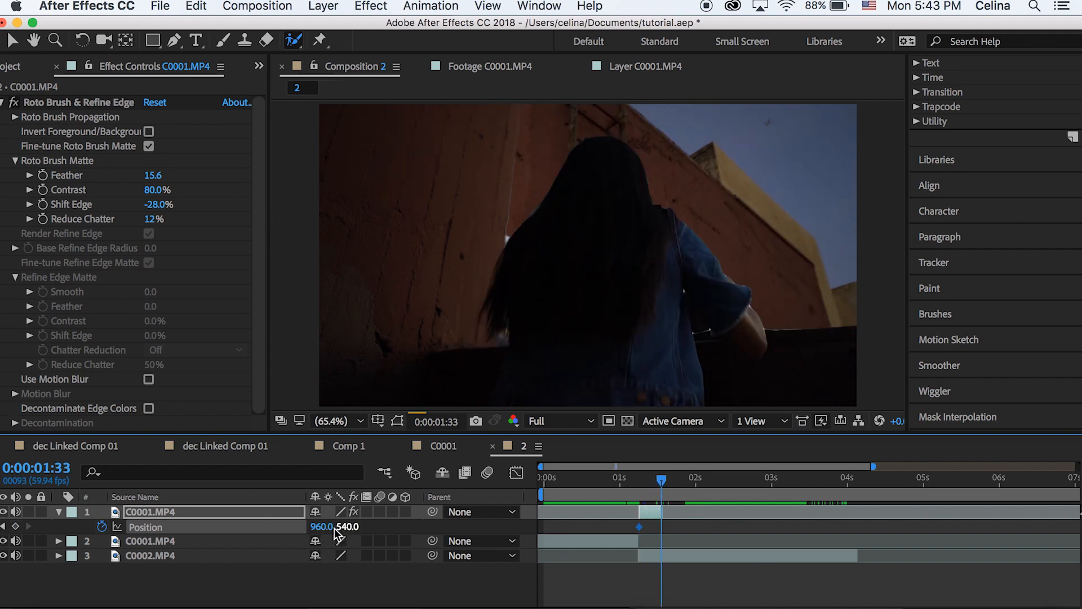
left_click_drag(335, 526, 279, 527)
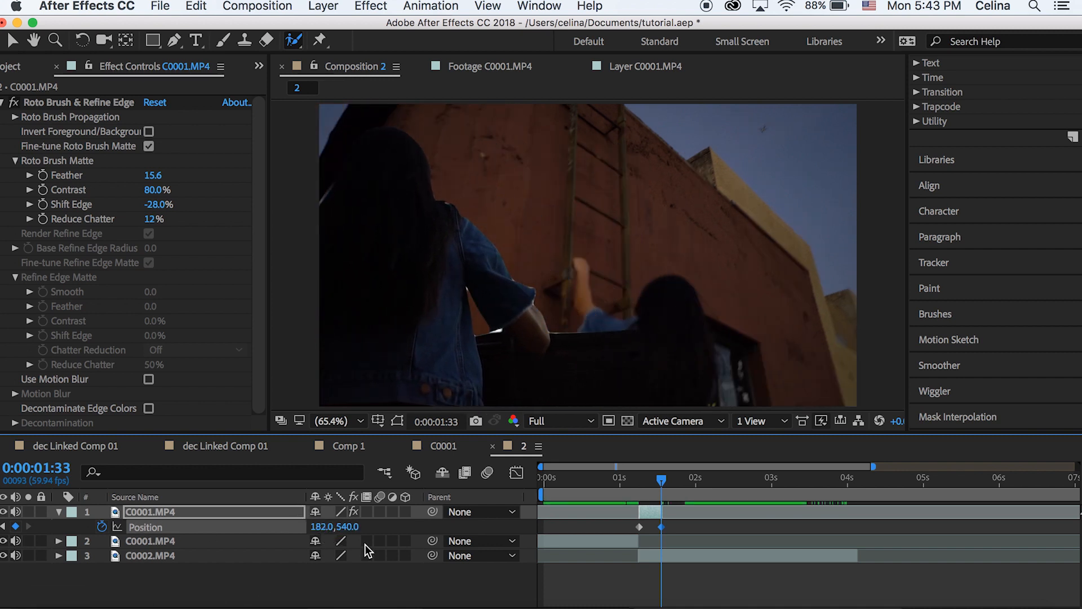
left_click_drag(337, 527, 313, 527)
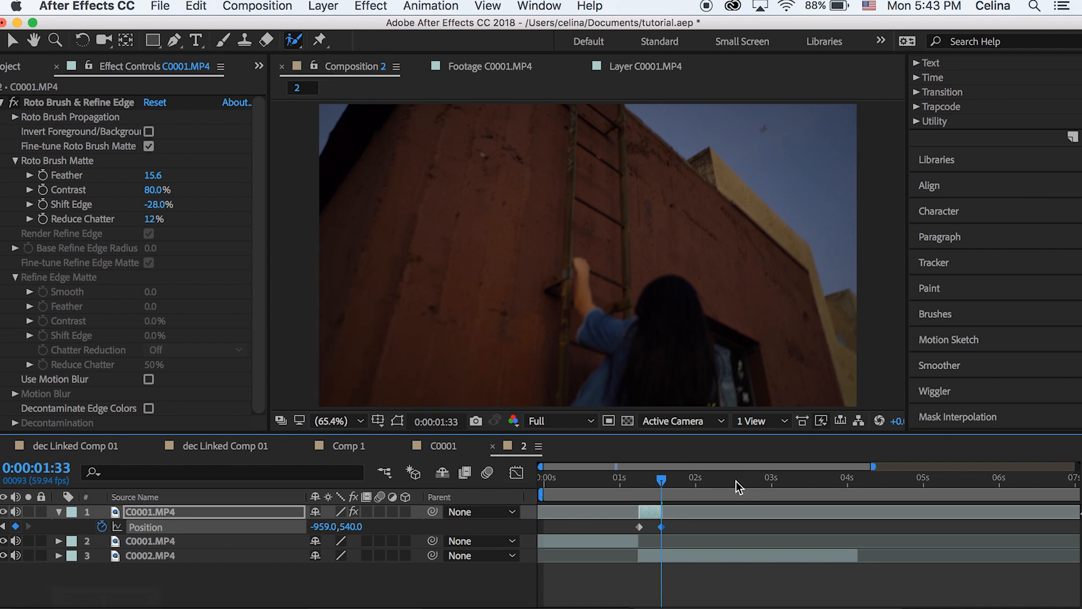
- Preview the slide-out and move the end keyframe earlier for a faster exit
left_click_drag(662, 479, 634, 480)
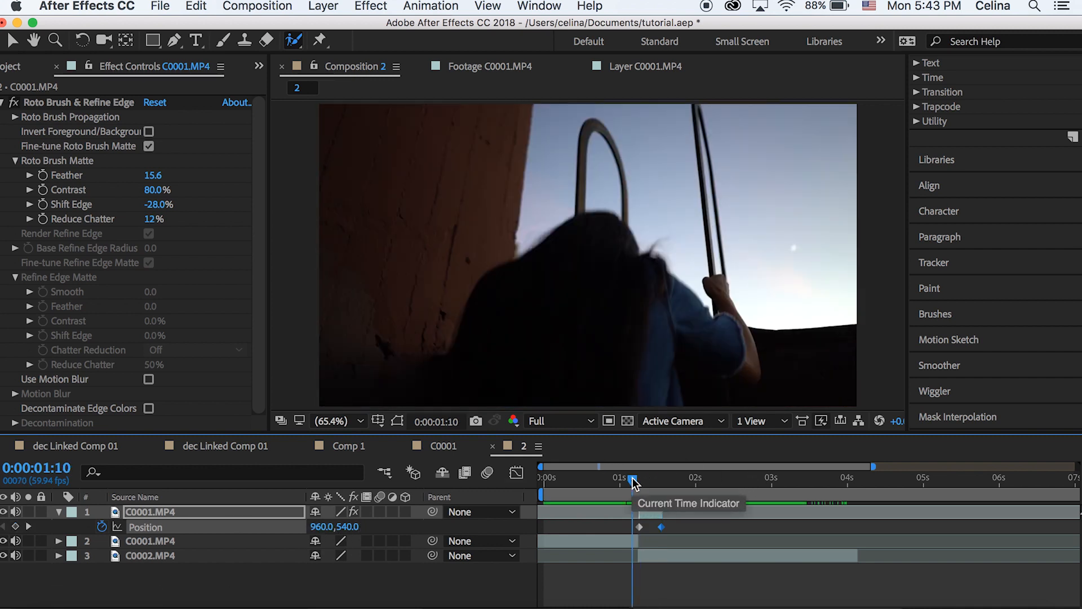
key("space")
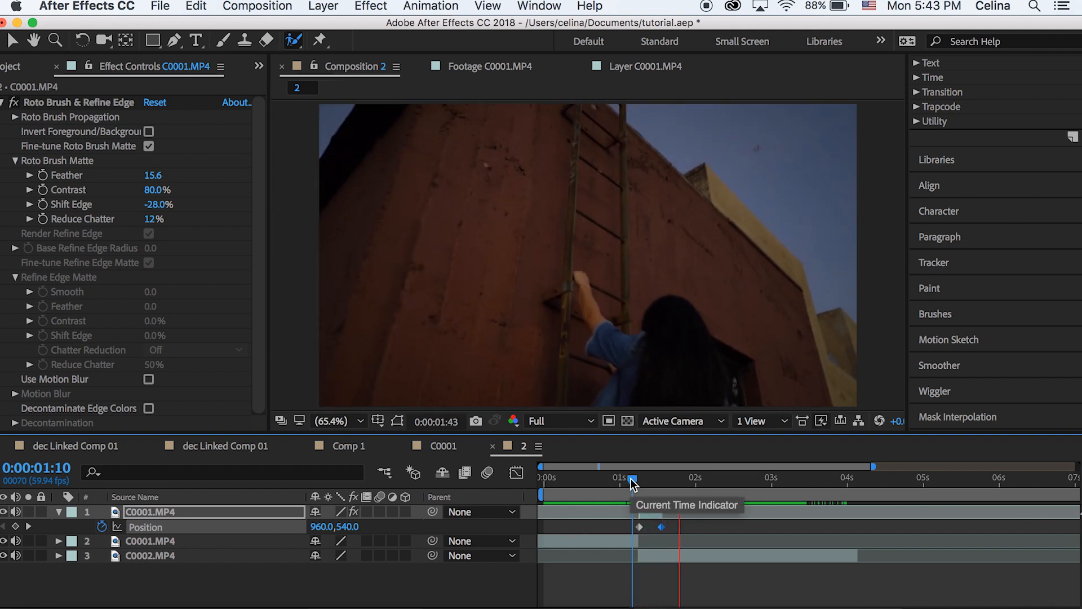
left_click_drag(631, 479, 620, 479)
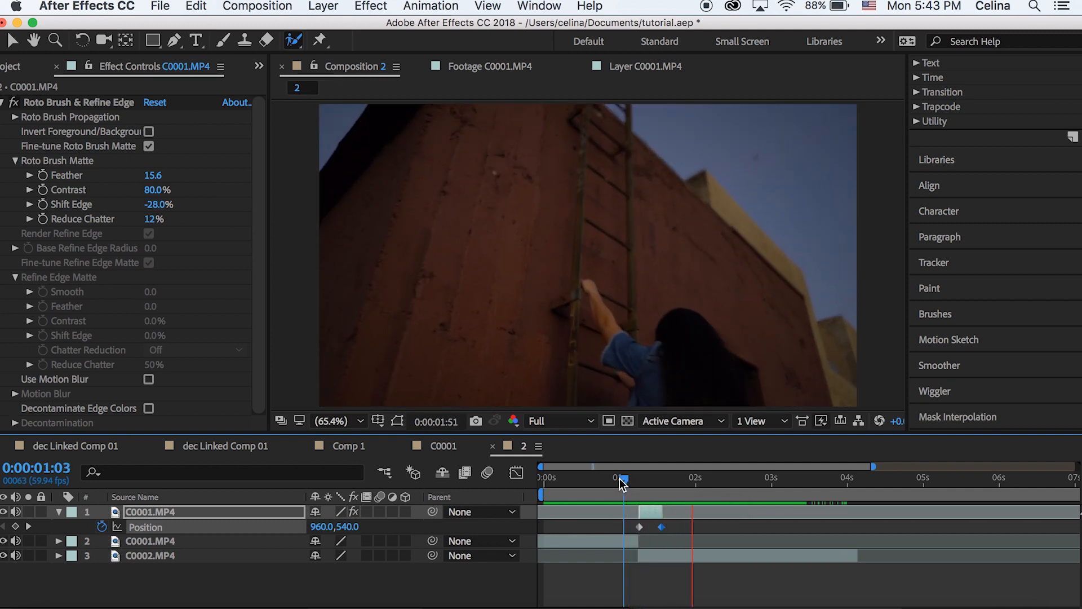
left_click_drag(621, 480, 634, 478)
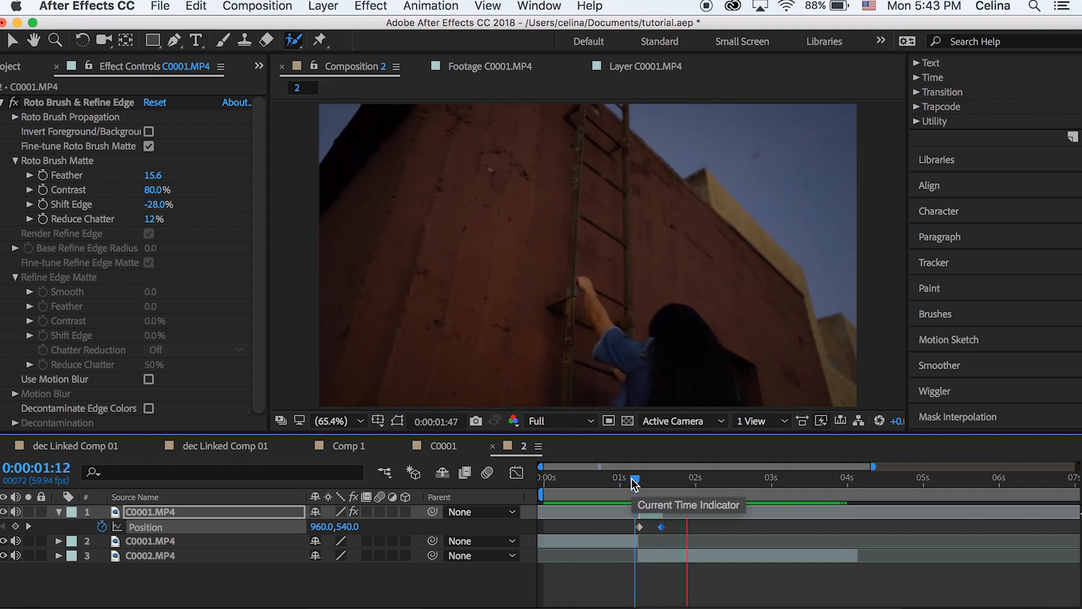
left_click_drag(663, 526, 654, 527)
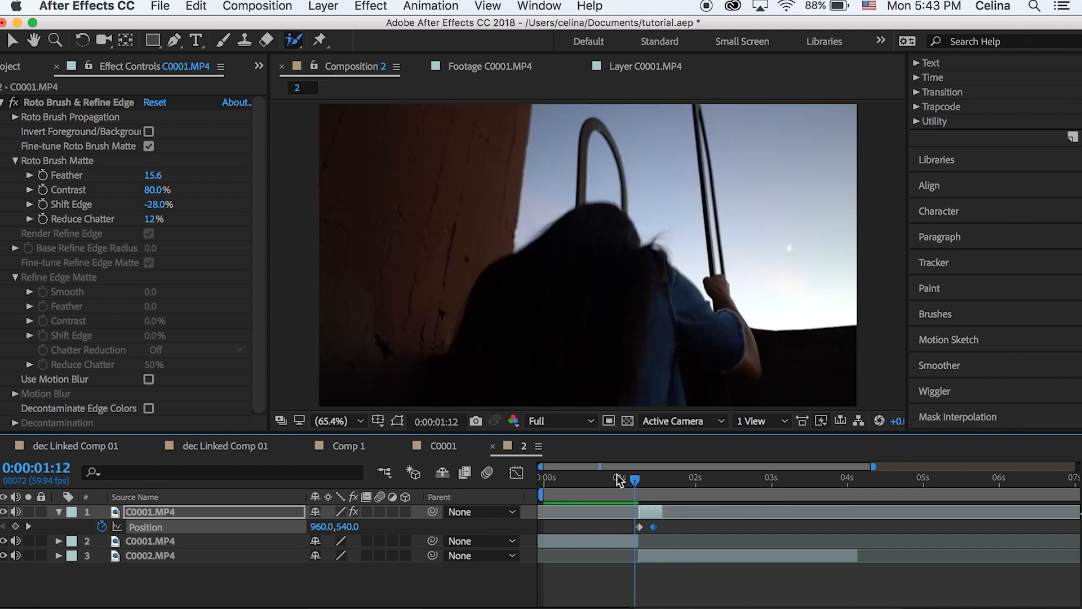
key("space")
left_click_drag(633, 480, 623, 483)
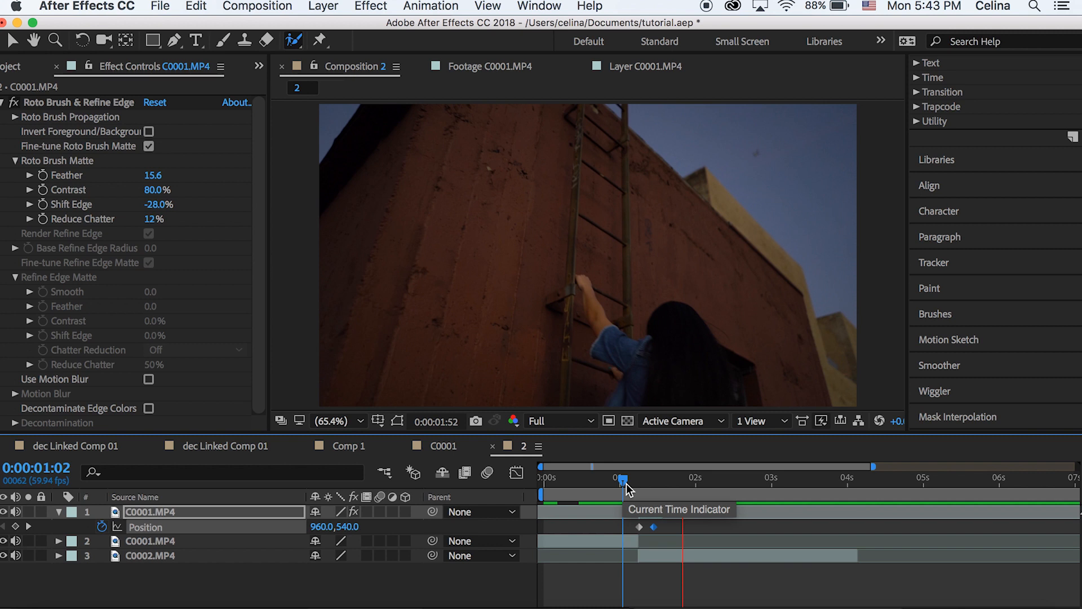
- Enable Motion Blur on the girl's layer and the composition, then preview the smeared slide-out
left_click_drag(626, 483, 639, 484)
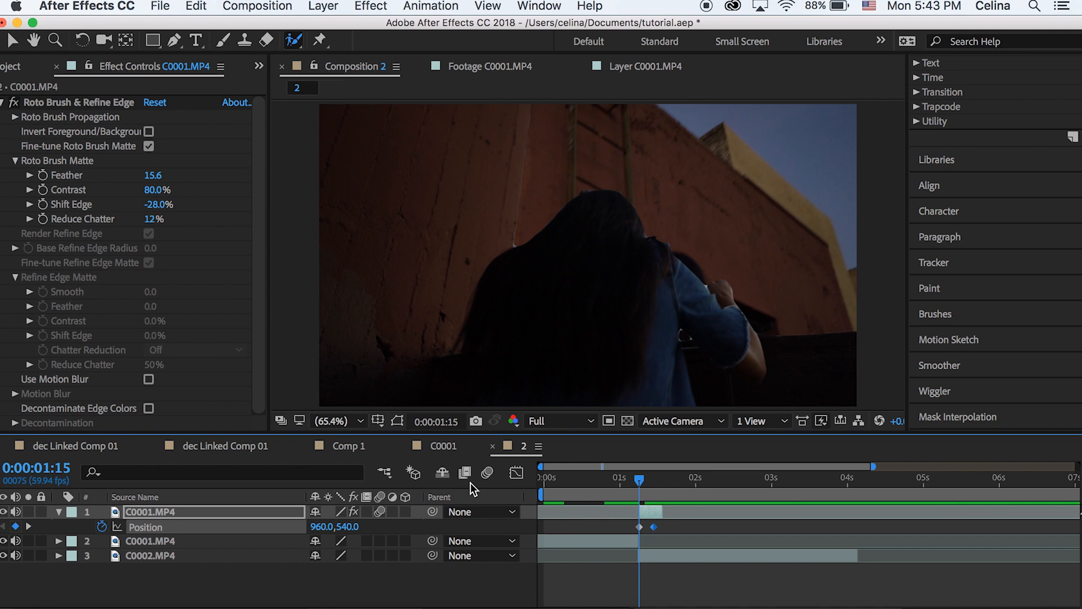
left_click(487, 472)
left_click(628, 481)
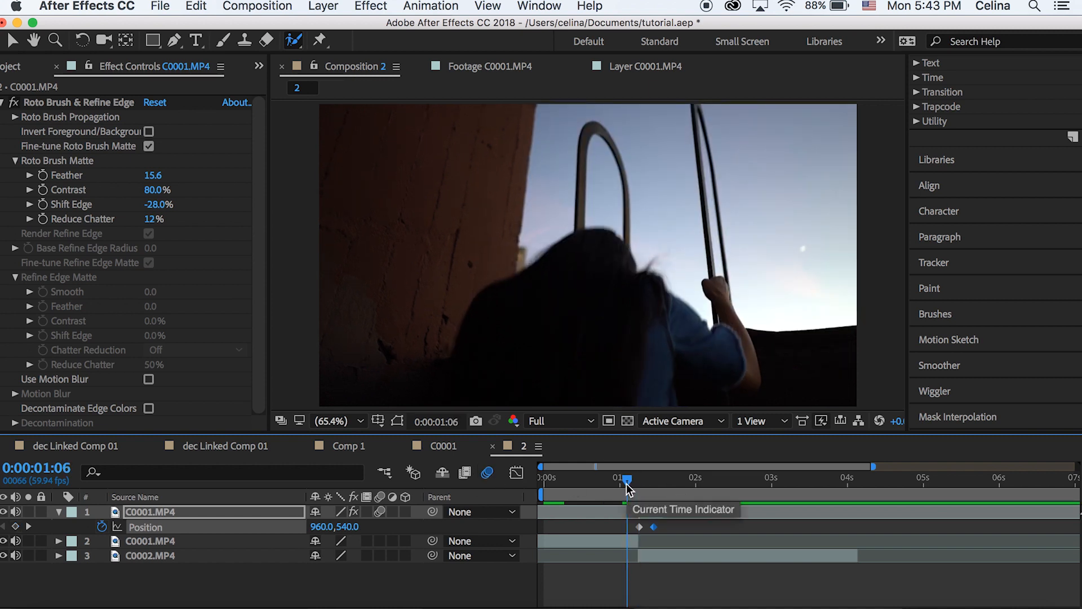
key("space")
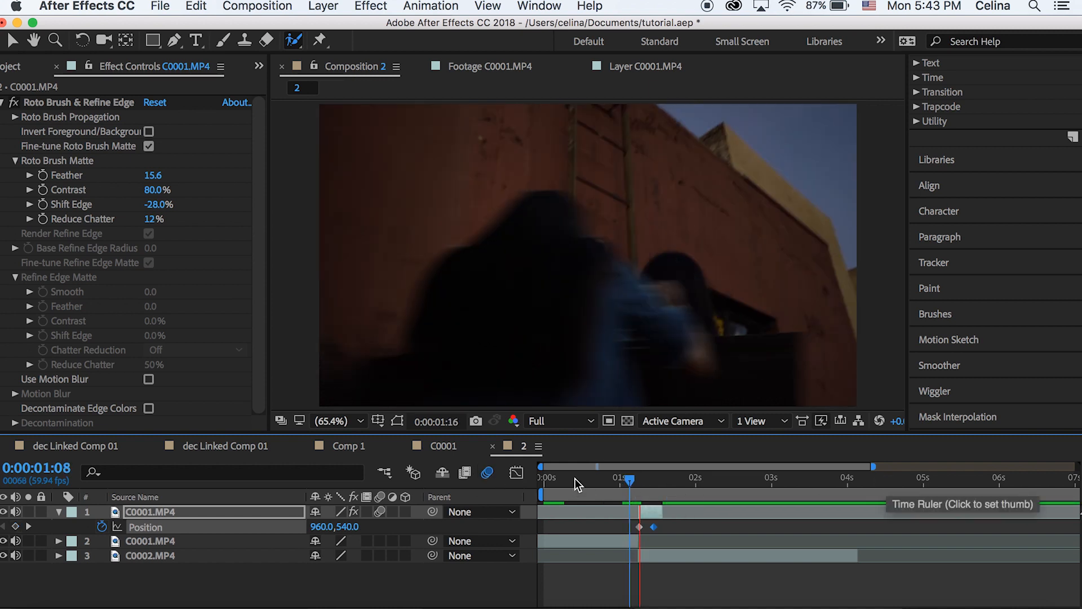
left_click_drag(629, 479, 620, 481)
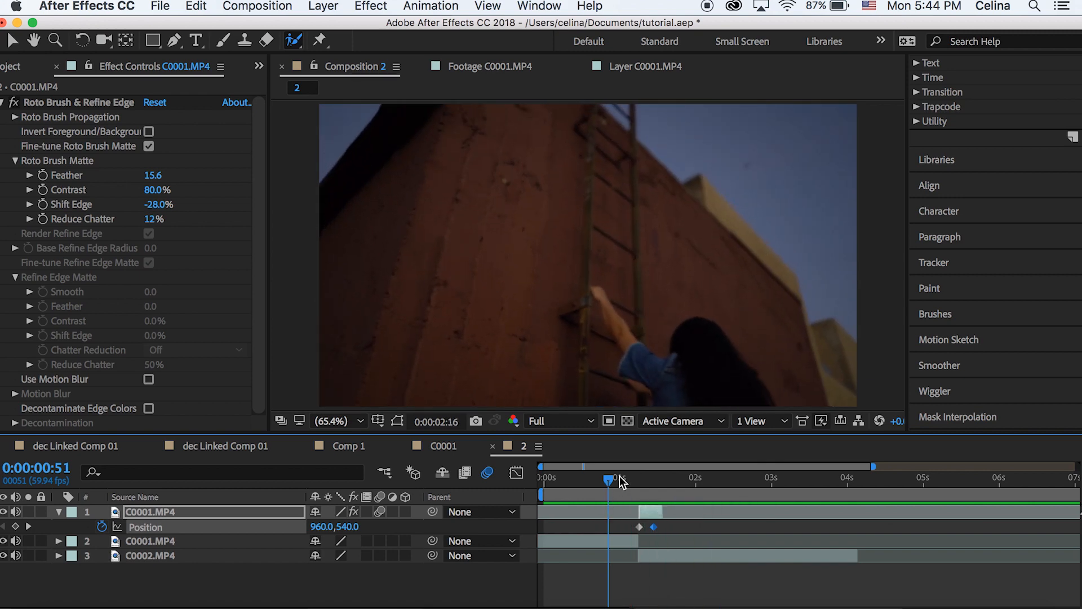
key("space")
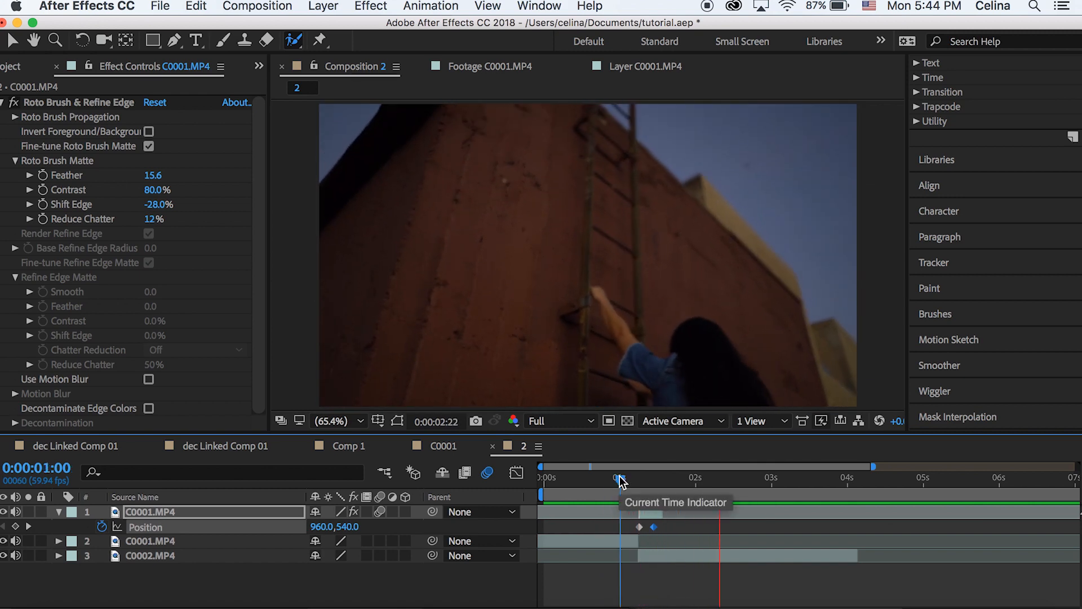